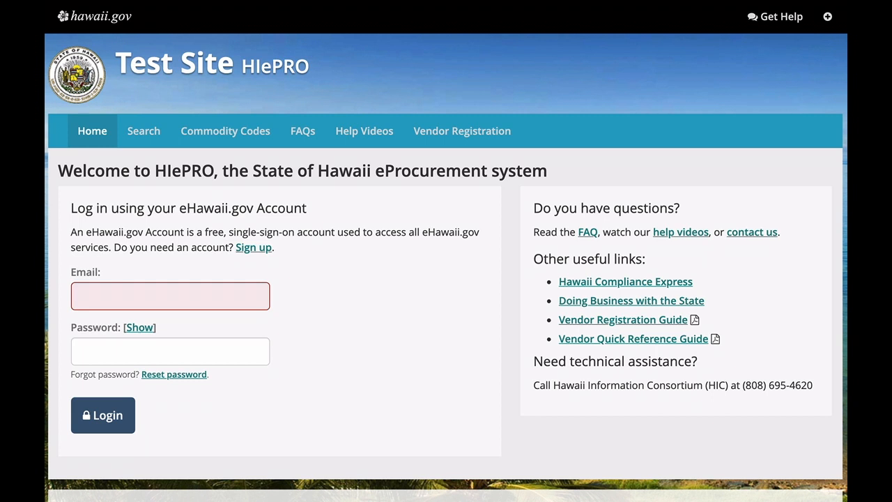
# Log in to the eHawaii.gov account with the account email and password
pyautogui.click(108, 292)
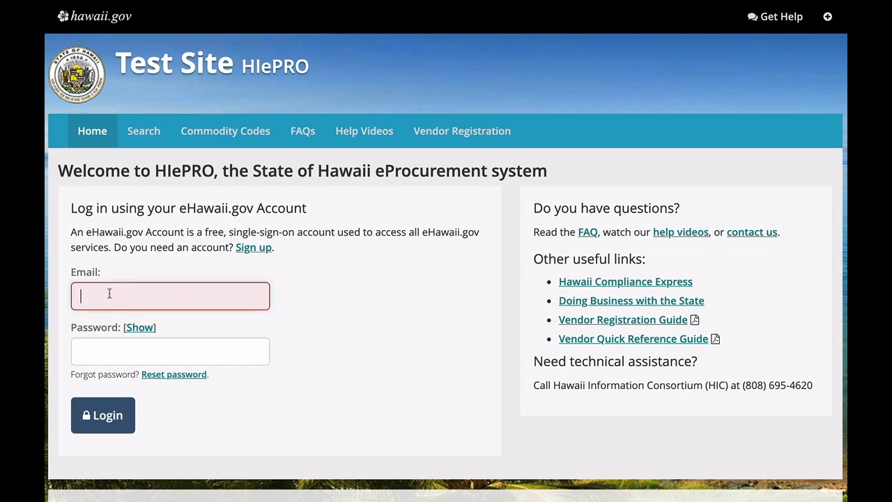
pyautogui.click(105, 415)
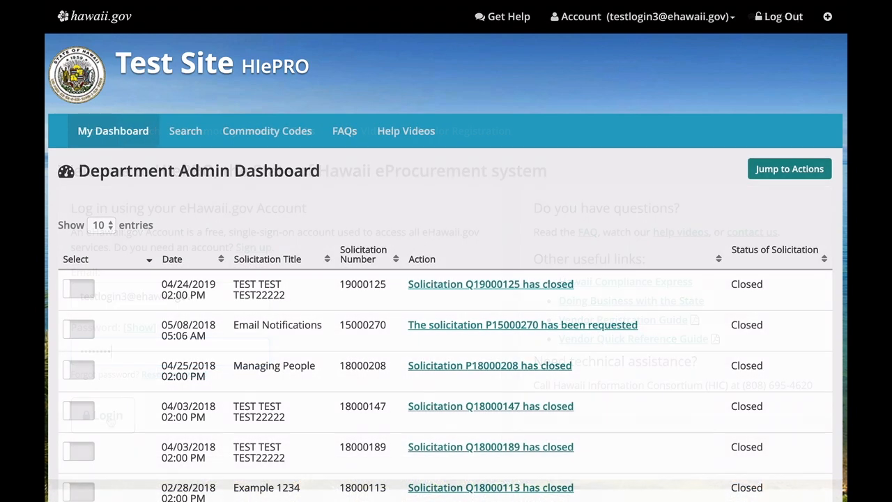
# Open Buyer Management from the Department Admin Dashboard
pyautogui.scroll(-5, 446, 279)
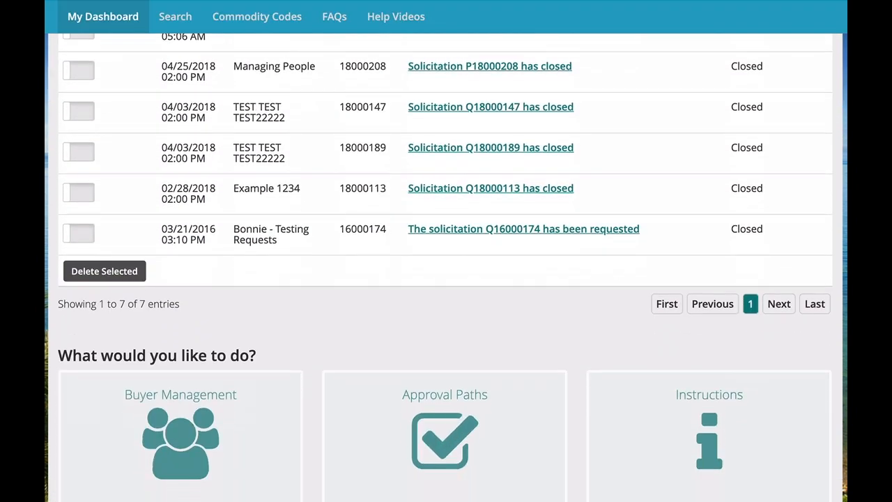
pyautogui.scroll(-4, 446, 278)
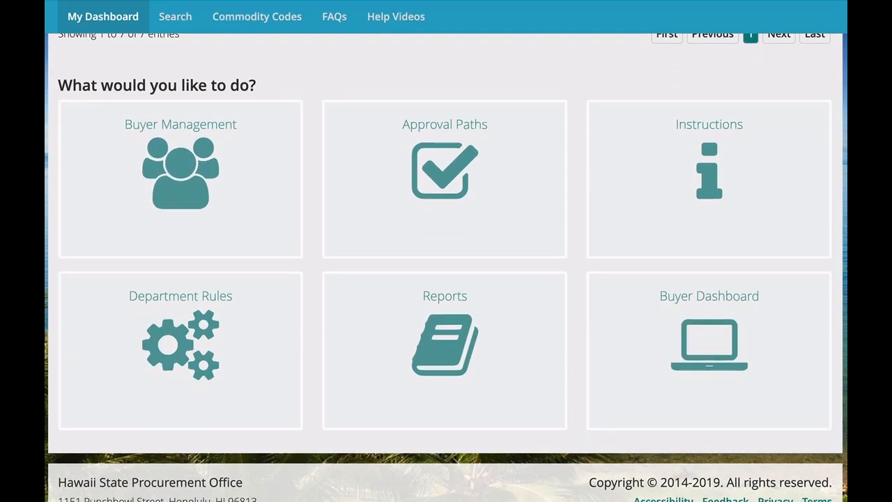
pyautogui.click(132, 146)
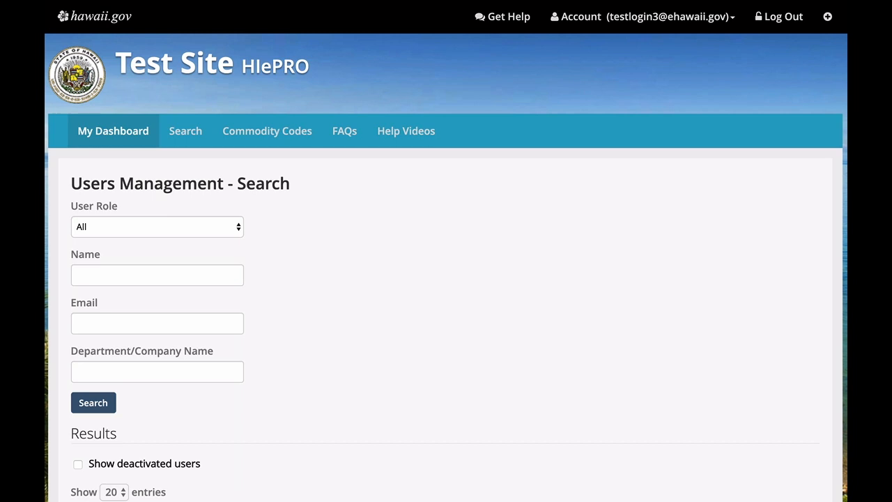
# Search Users Management for the new buyer by the user's email address
pyautogui.scroll(-4, 445, 267)
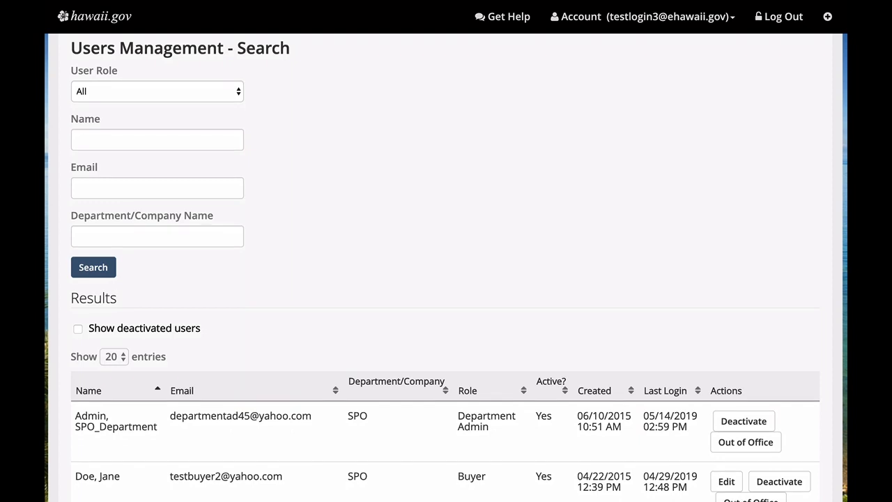
pyautogui.click(82, 185)
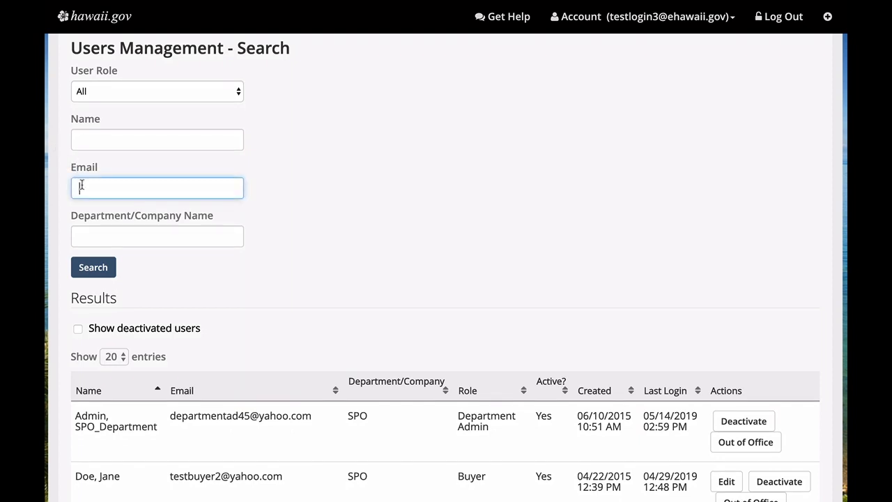
pyautogui.hotkey('ctrl', 'v')
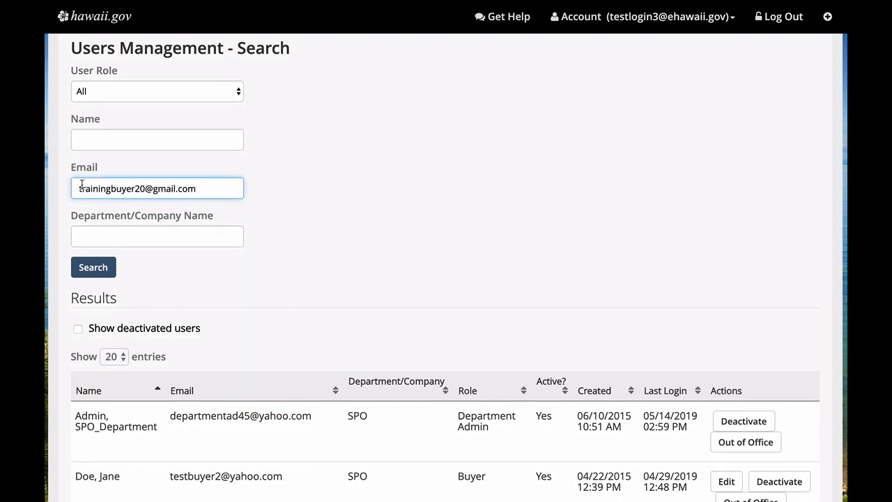
pyautogui.click(91, 270)
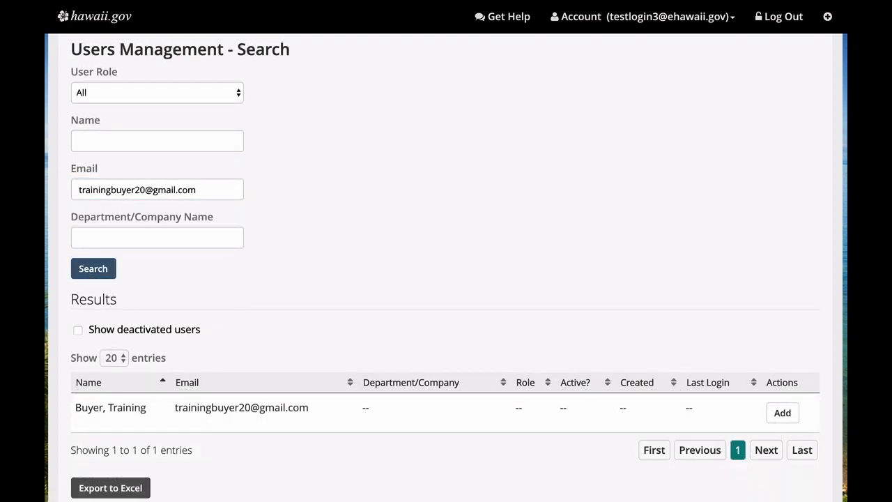
# Start adding the found user with the Buyer user type and the position Account Clerk
pyautogui.click(782, 413)
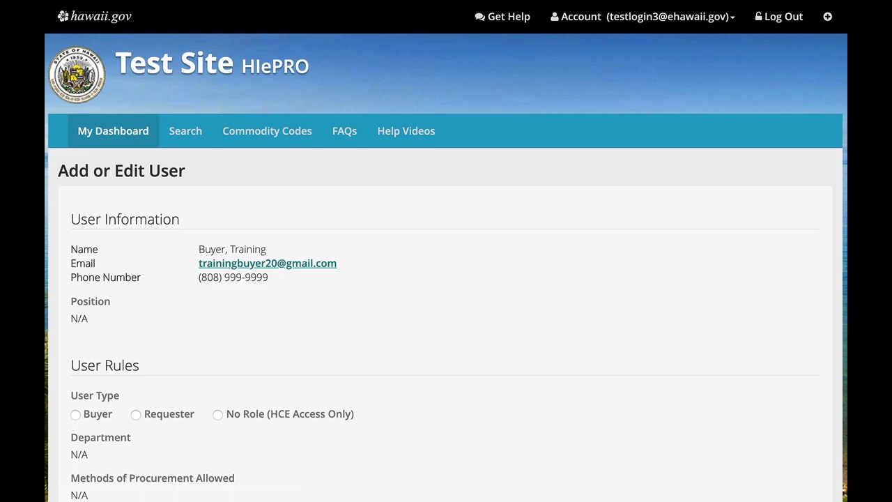
pyautogui.scroll(-2, 446, 268)
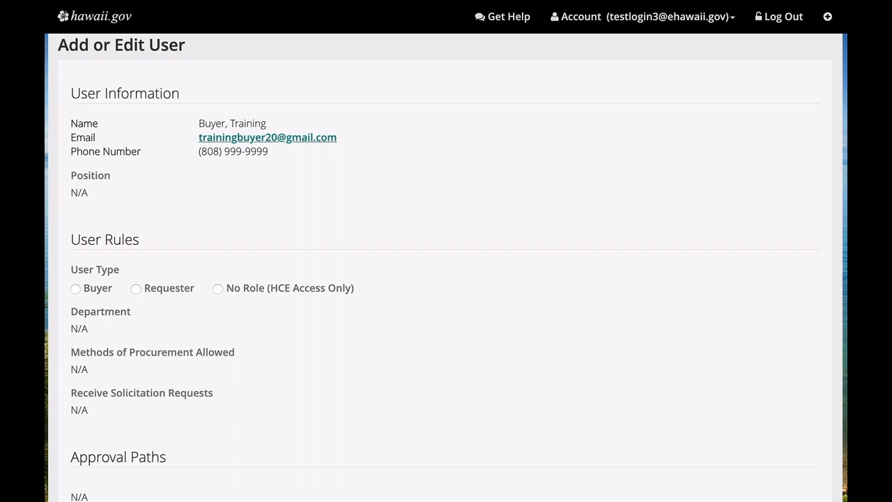
pyautogui.click(75, 289)
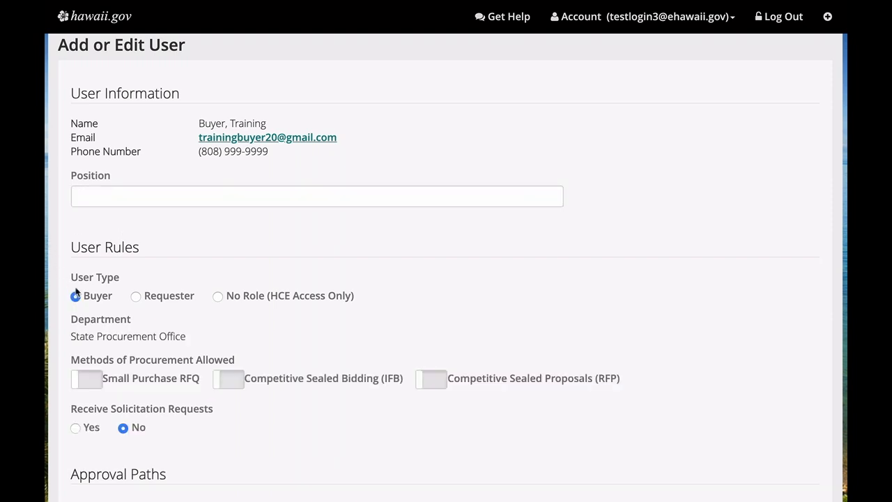
pyautogui.click(80, 199)
pyautogui.write('Account Clerk')
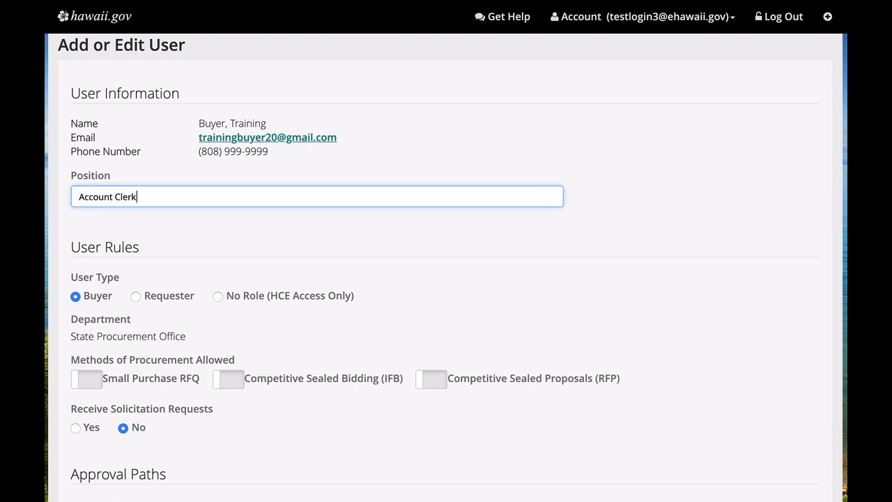
# Allow the procurement methods Small Purchase RFQ and Competitive Sealed Bidding (IFB) for the new buyer
pyautogui.click(94, 383)
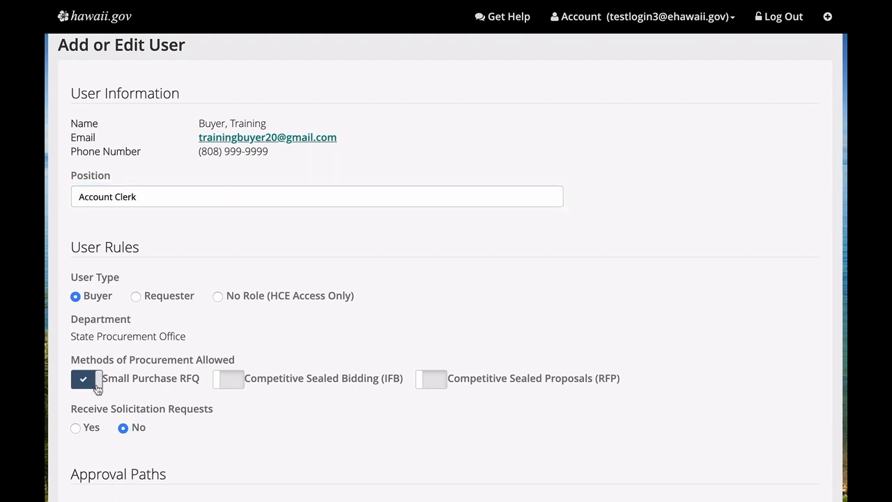
pyautogui.click(240, 385)
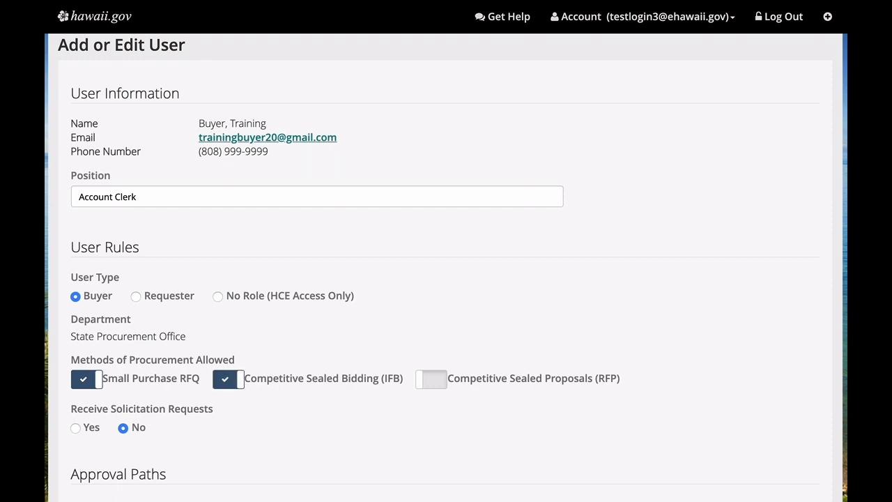
# Assign the approval paths SPO Approval Path 1 and SPO Award 1 to the new buyer and save the user
pyautogui.scroll(-5, 446, 268)
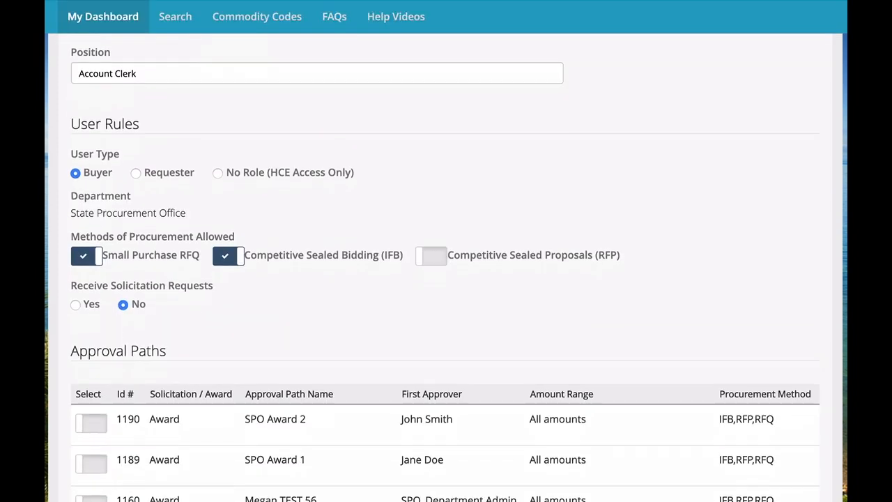
pyautogui.scroll(-1, 446, 269)
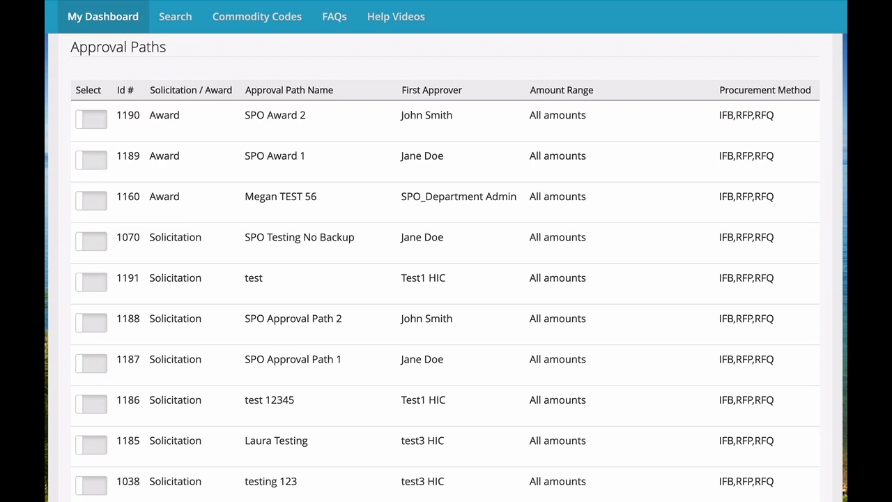
pyautogui.click(93, 363)
pyautogui.click(94, 363)
pyautogui.click(94, 364)
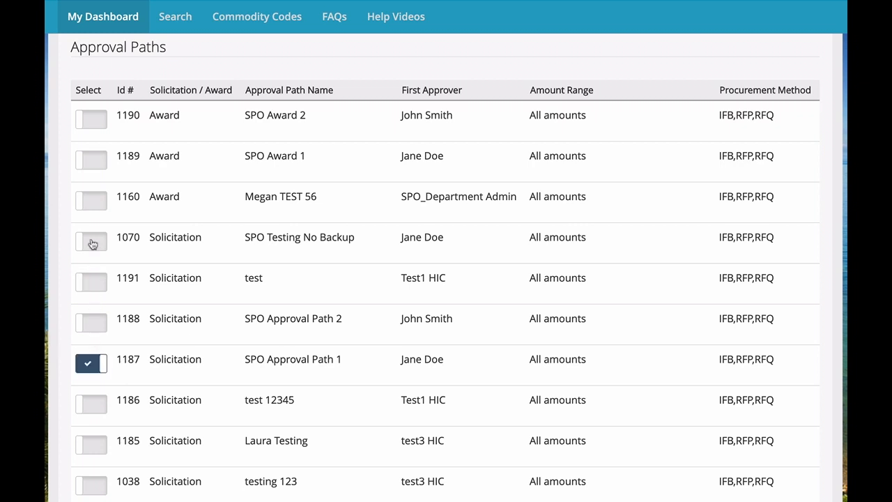
pyautogui.click(98, 163)
pyautogui.click(97, 163)
pyautogui.click(98, 162)
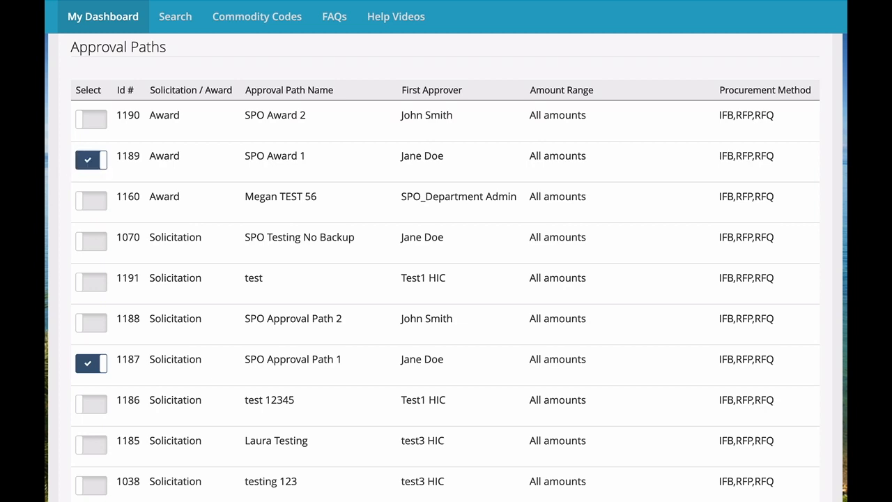
pyautogui.scroll(-7, 446, 270)
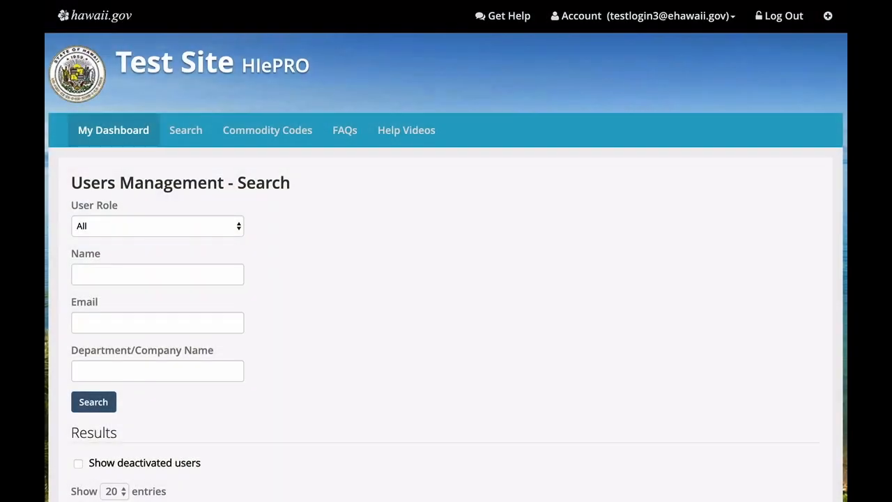
# Search for an existing user with the role Buyer by the buyer's last name
pyautogui.scroll(-3, 446, 279)
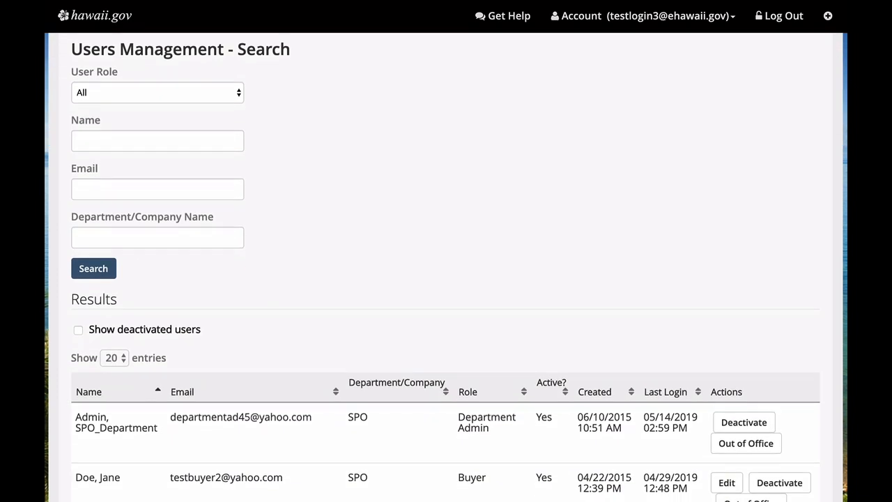
pyautogui.click(114, 91)
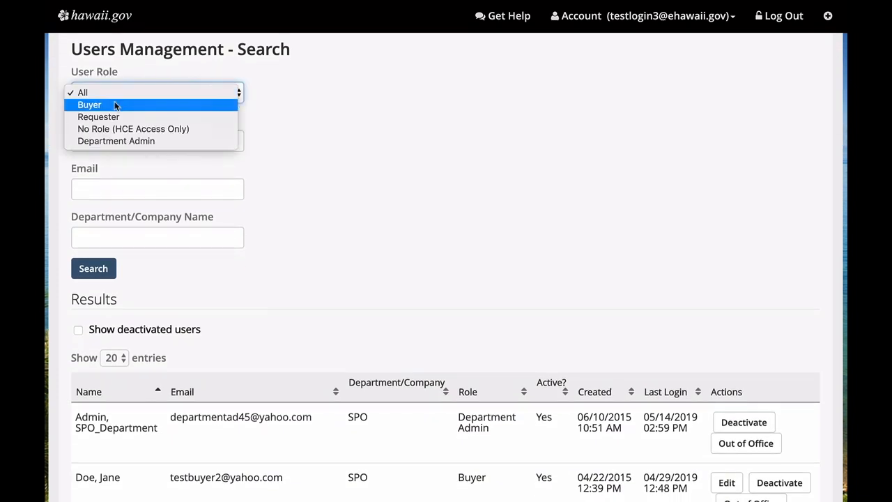
pyautogui.click(115, 105)
pyautogui.click(102, 142)
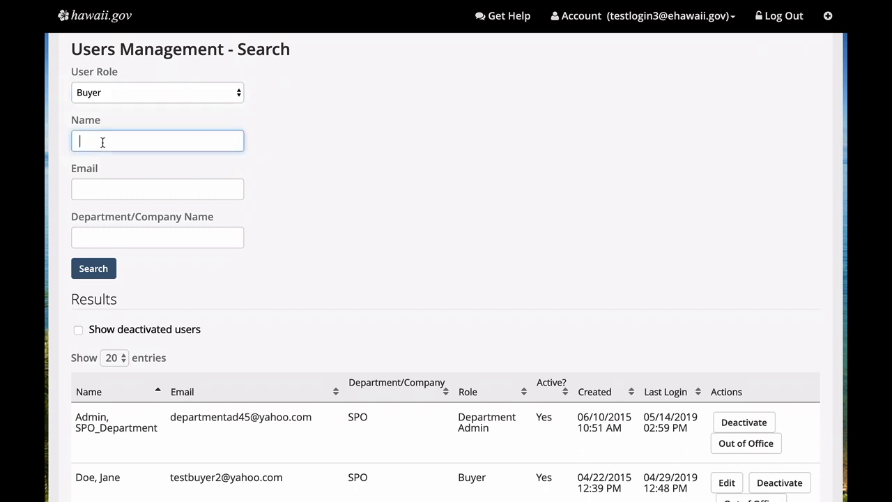
pyautogui.write('Johnson')
pyautogui.click(96, 268)
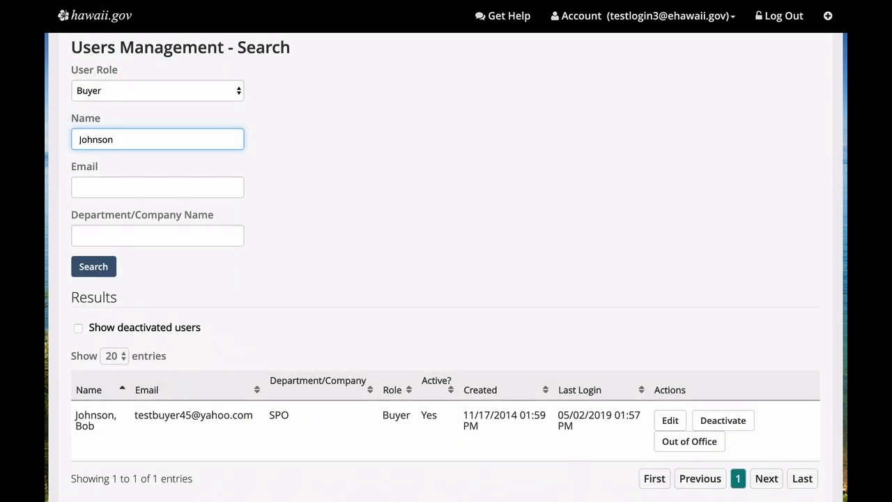
# Edit the found buyer to disallow Competitive Sealed Proposals (RFP) and save the user
pyautogui.click(672, 422)
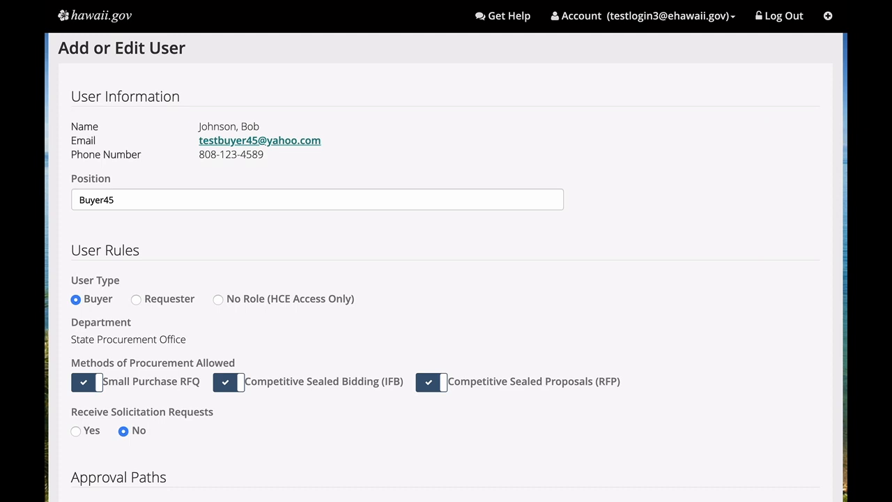
pyautogui.click(423, 382)
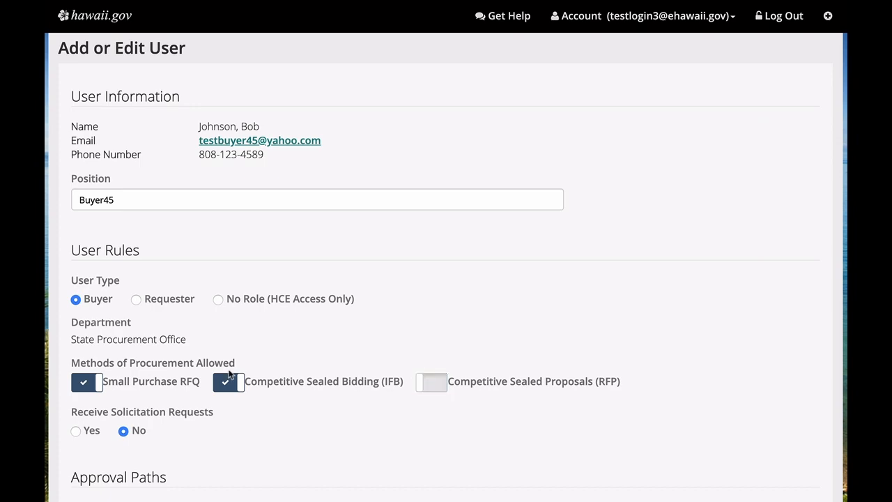
pyautogui.scroll(-15, 446, 279)
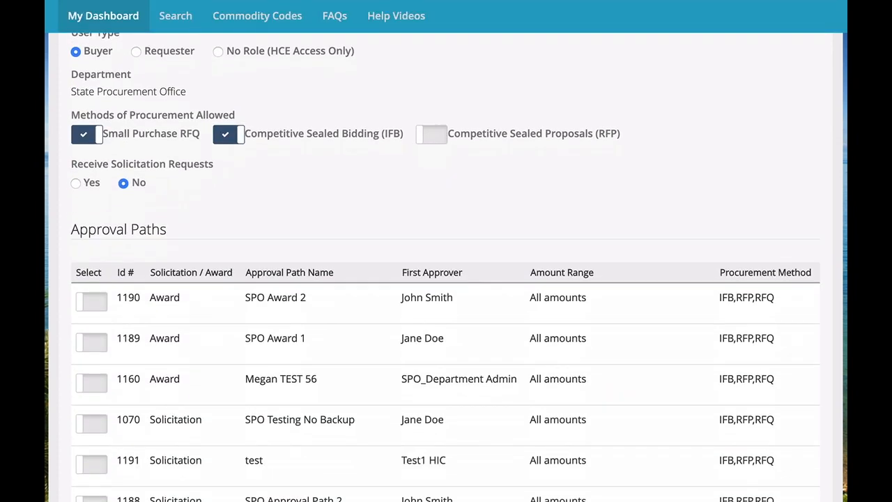
pyautogui.click(93, 361)
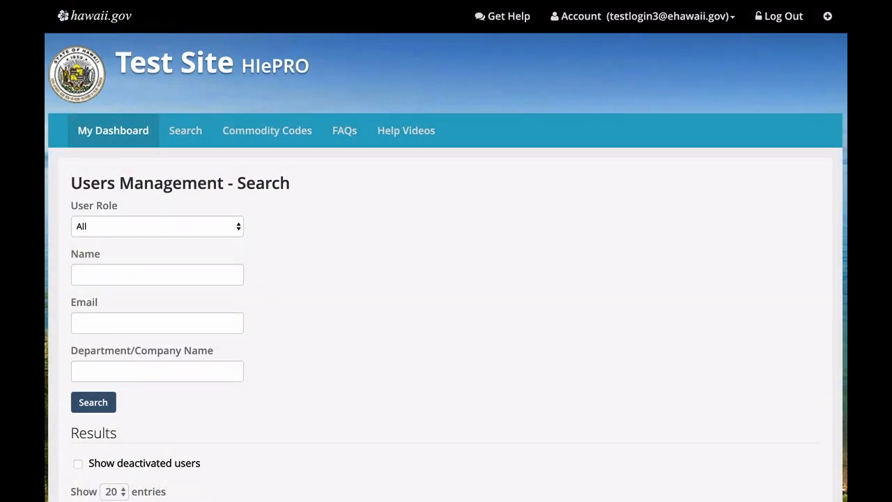
# Search again for the same user by the role Buyer and last name, and deactivate the matching buyer
pyautogui.scroll(-3, 446, 279)
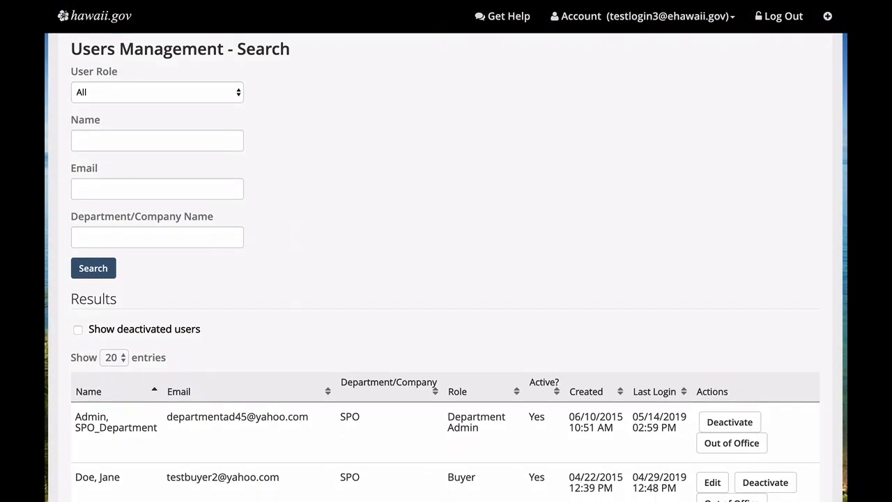
pyautogui.click(100, 92)
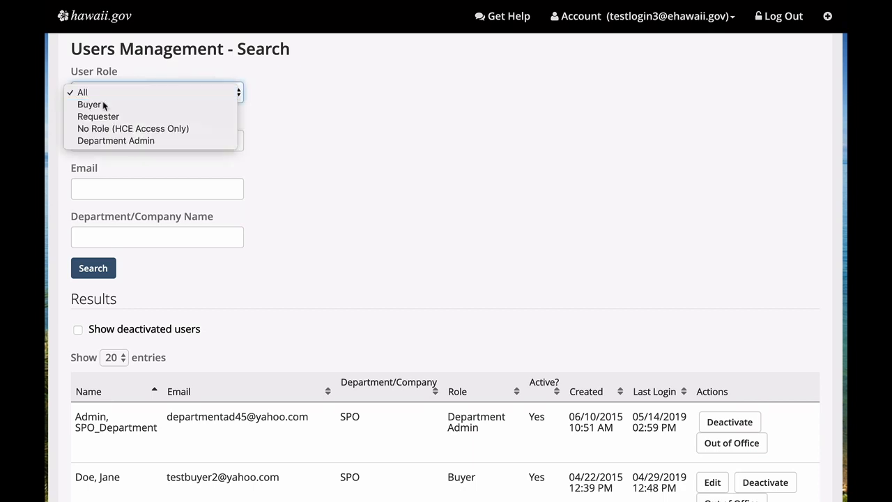
pyautogui.click(103, 104)
pyautogui.click(89, 134)
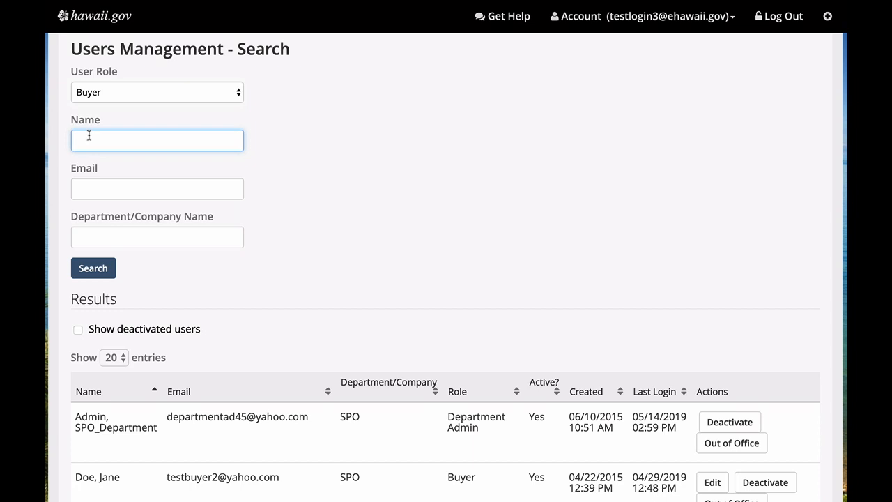
pyautogui.write('Johnson')
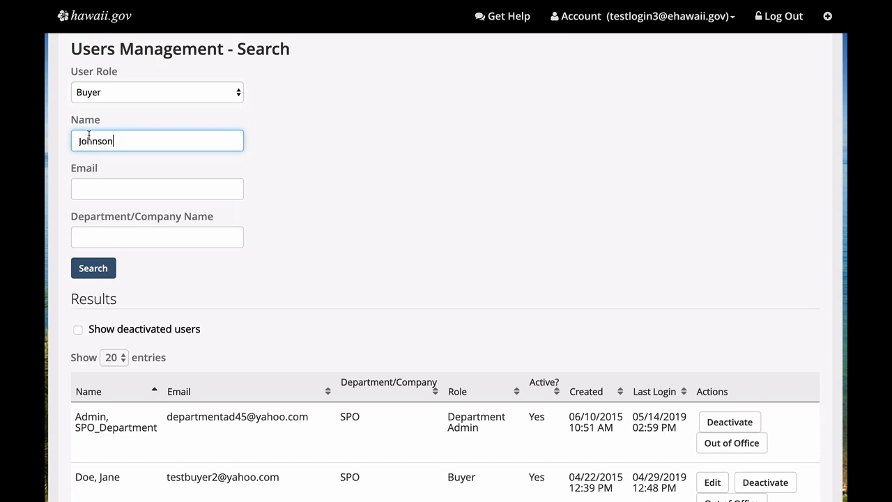
pyautogui.click(88, 269)
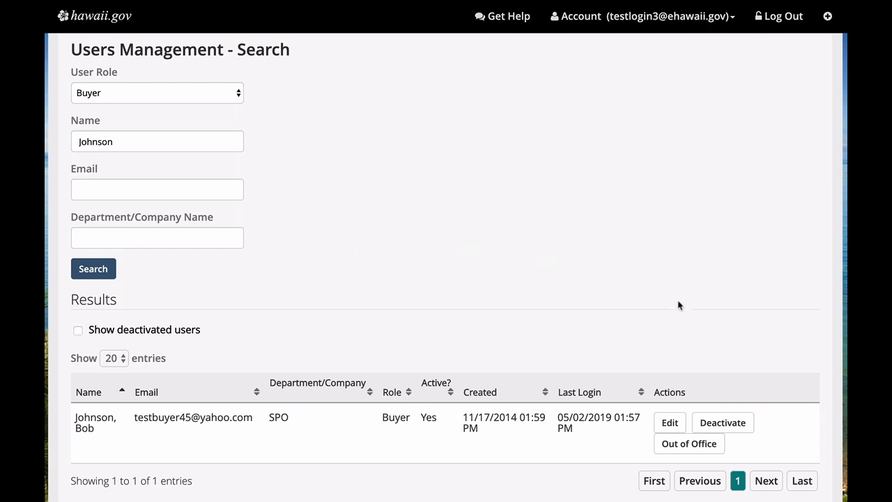
pyautogui.click(742, 424)
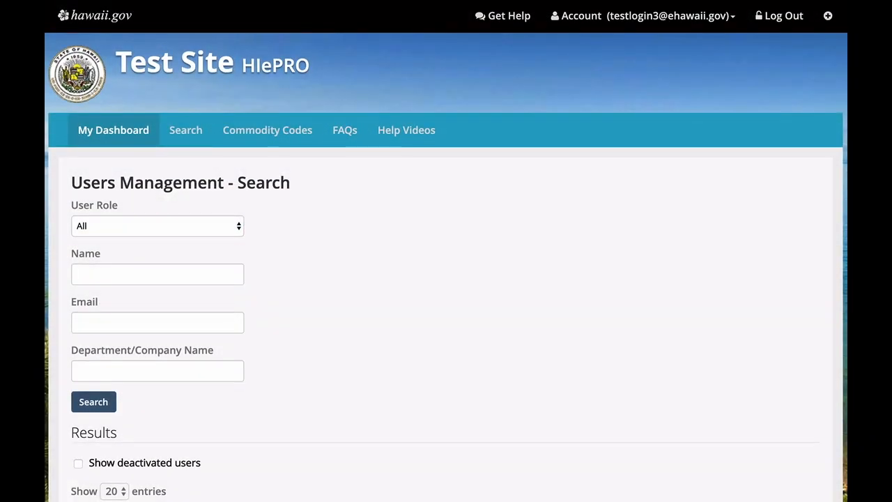
pyautogui.scroll(-3, 446, 269)
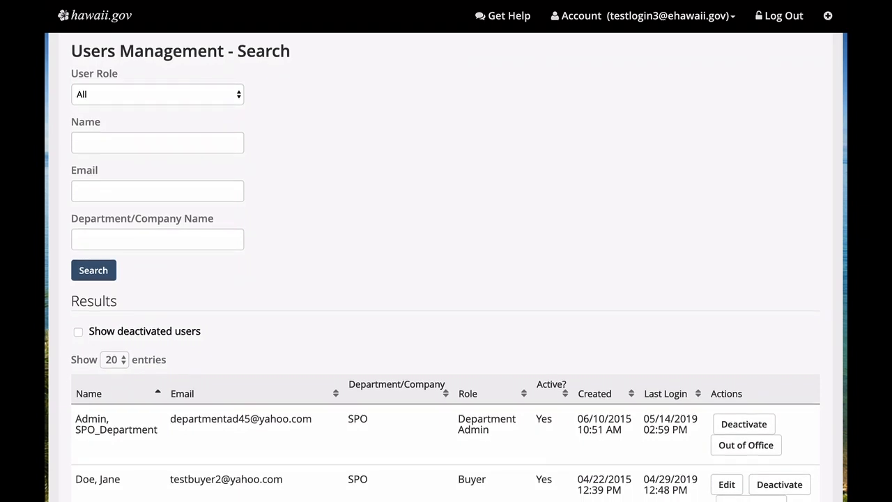
# Search for the deactivated buyer by email address with deactivated users shown, and activate the matching buyer
pyautogui.click(83, 189)
pyautogui.press('Down')
pyautogui.press('Return')
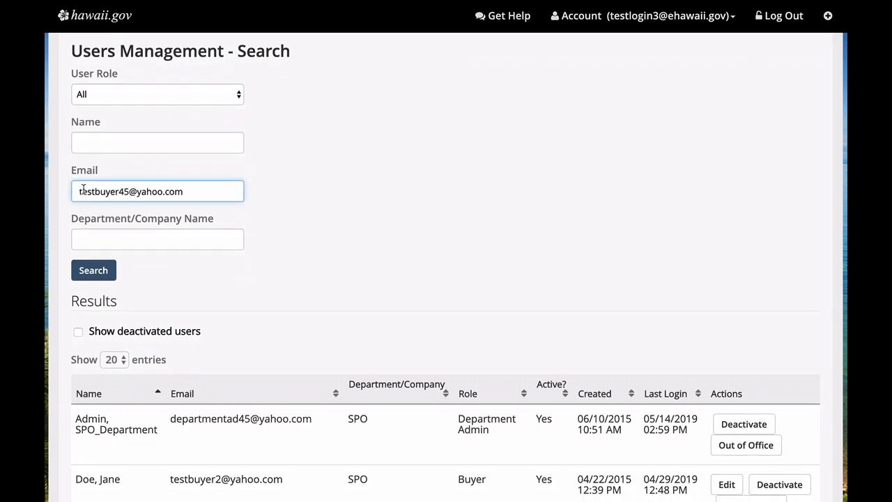
pyautogui.click(91, 272)
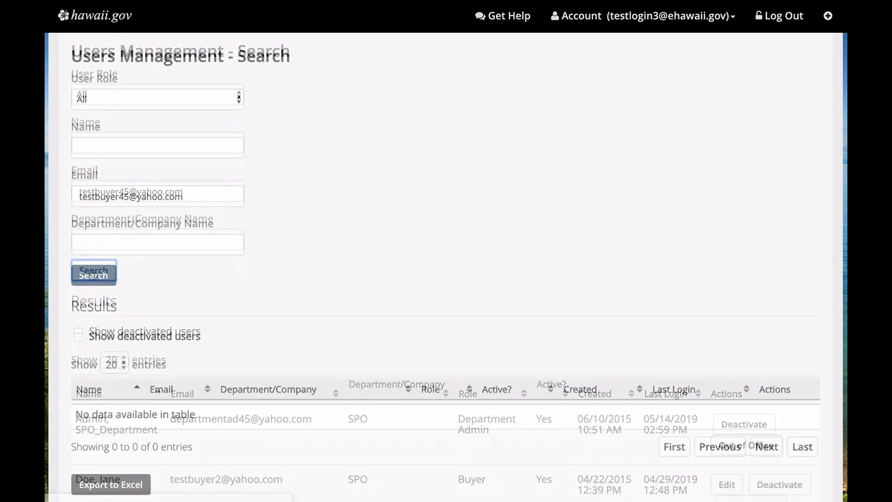
pyautogui.click(78, 335)
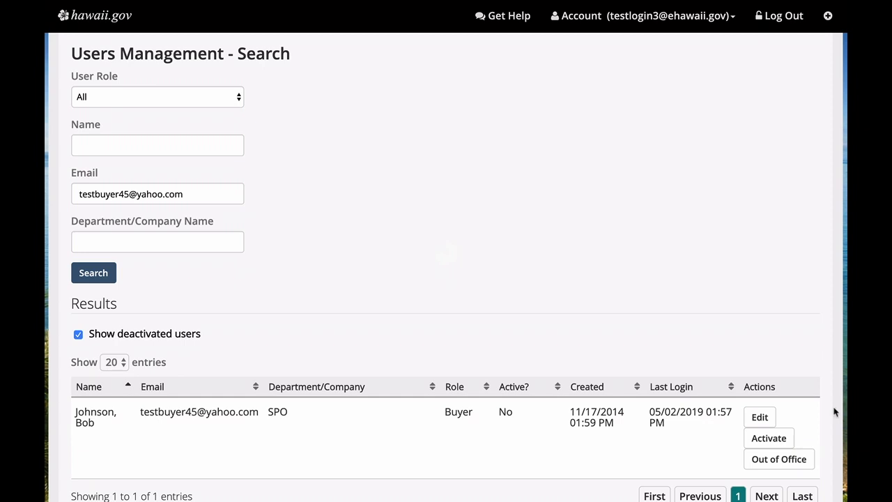
pyautogui.click(770, 438)
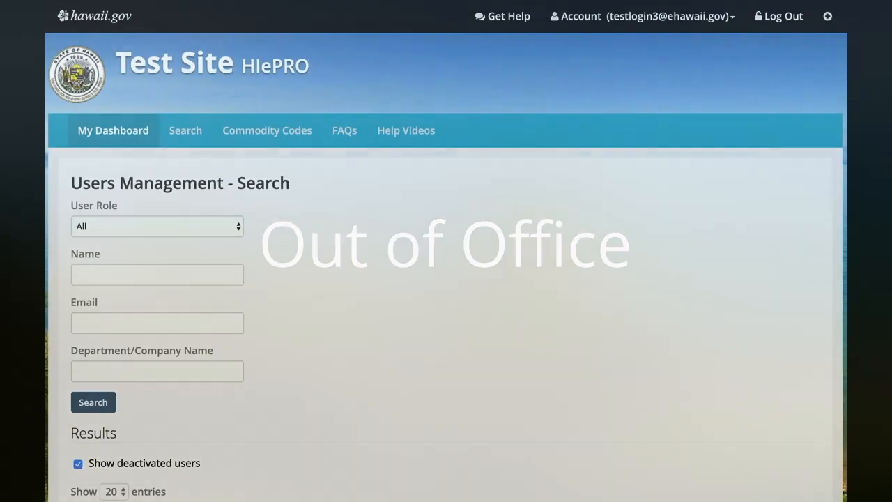
# Search the users for the reactivated buyer by the role Buyer and the buyer's last name
pyautogui.scroll(-2, 446, 279)
pyautogui.scroll(-2, 446, 279)
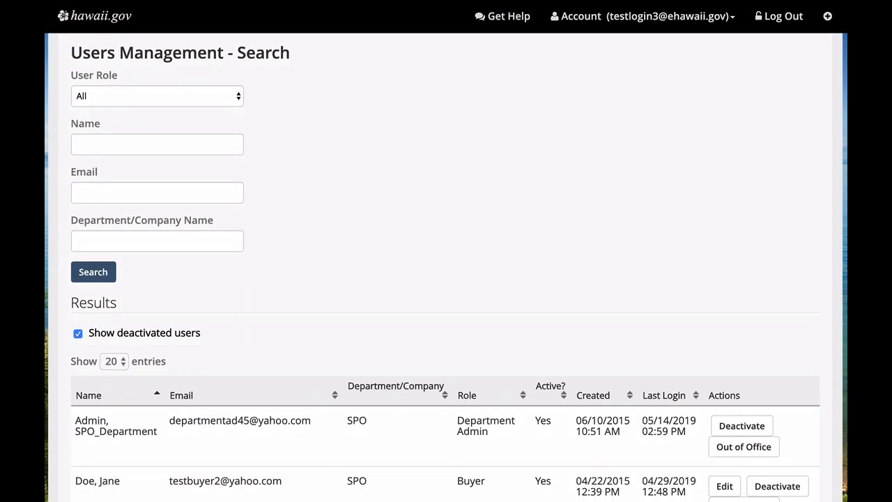
pyautogui.click(102, 96)
pyautogui.click(103, 108)
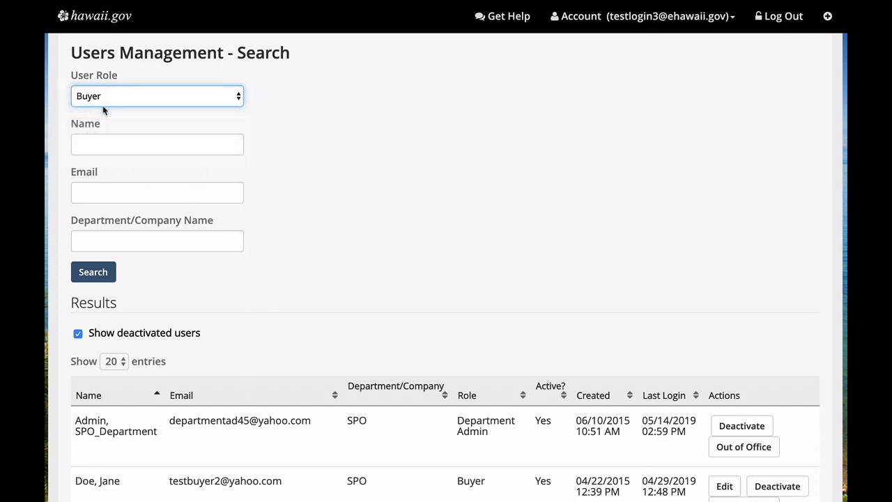
pyautogui.click(89, 143)
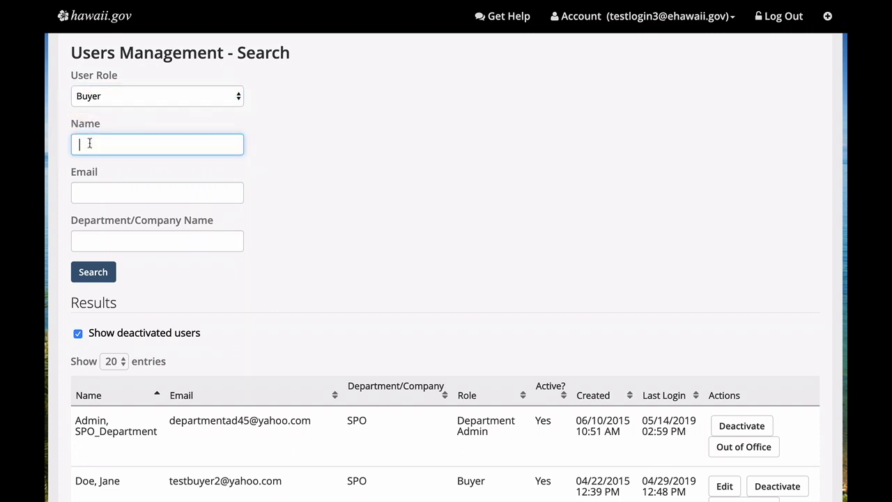
pyautogui.write('Johnson')
pyautogui.click(91, 273)
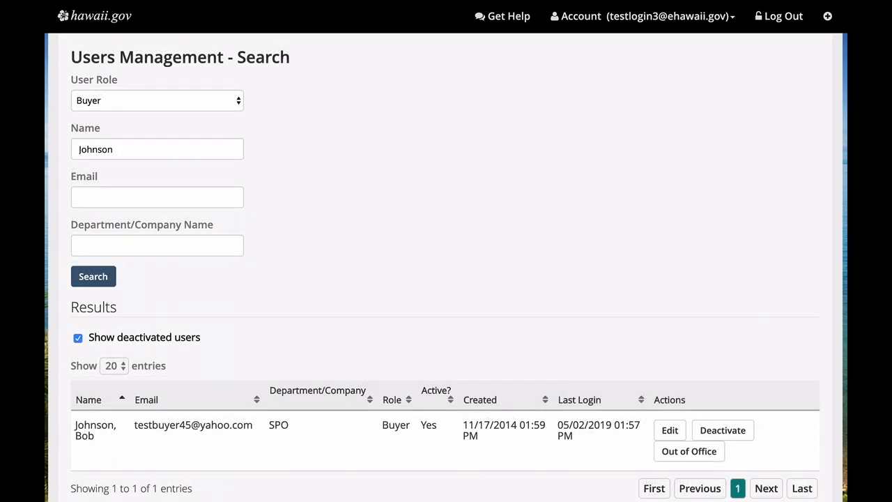
# Place the found buyer out of office, assign the first listed SPO user as backup buyer, and continue past the confirmation
pyautogui.click(677, 452)
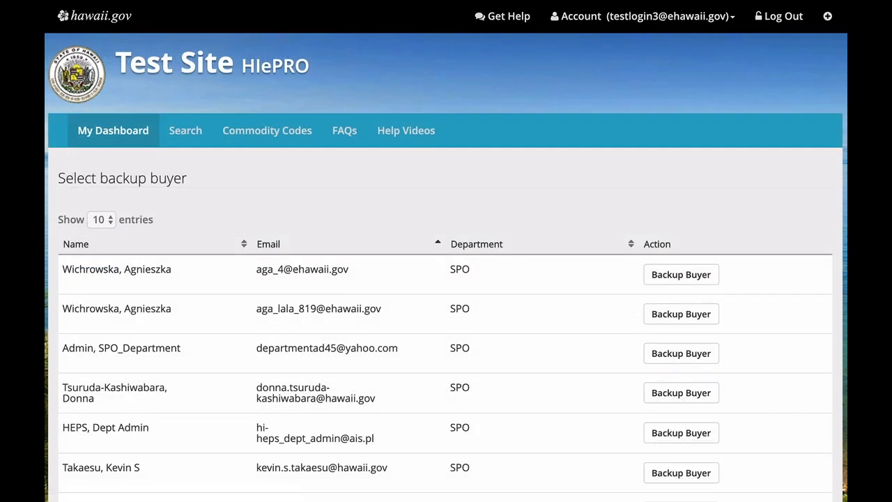
pyautogui.click(674, 276)
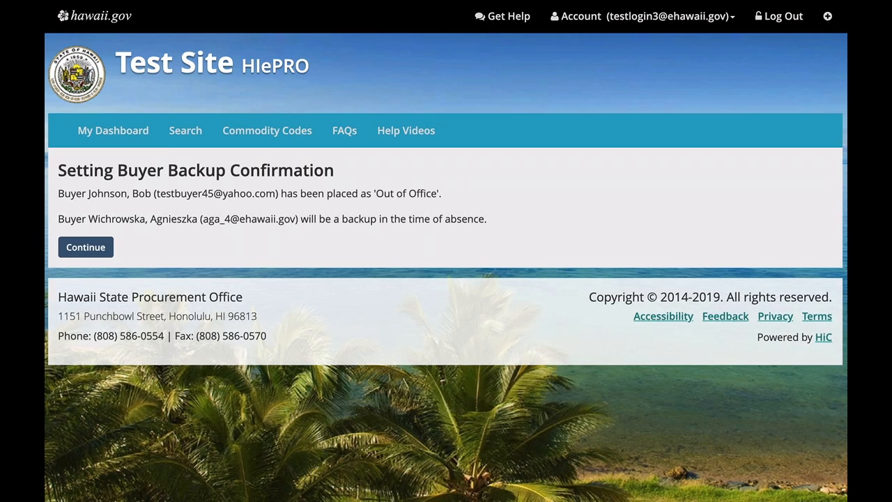
pyautogui.click(84, 247)
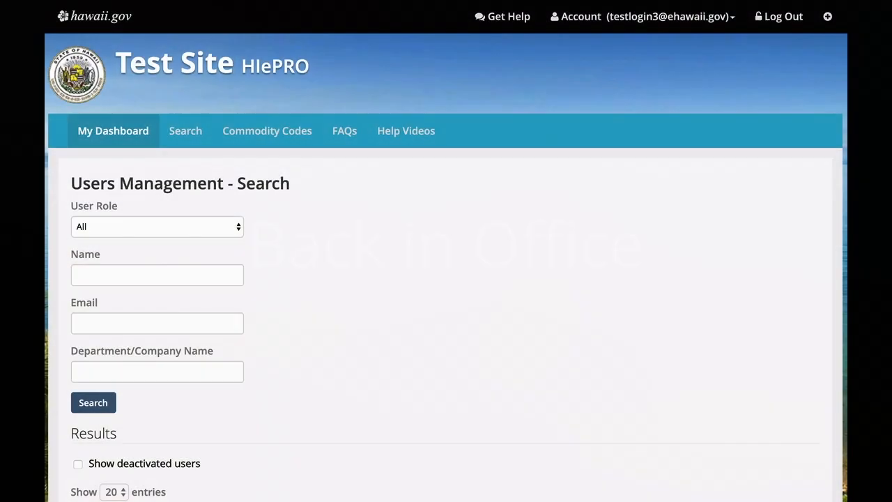
# Find the out-of-office buyer by the role Buyer and last name, and set the buyer back in office
pyautogui.scroll(-2, 447, 268)
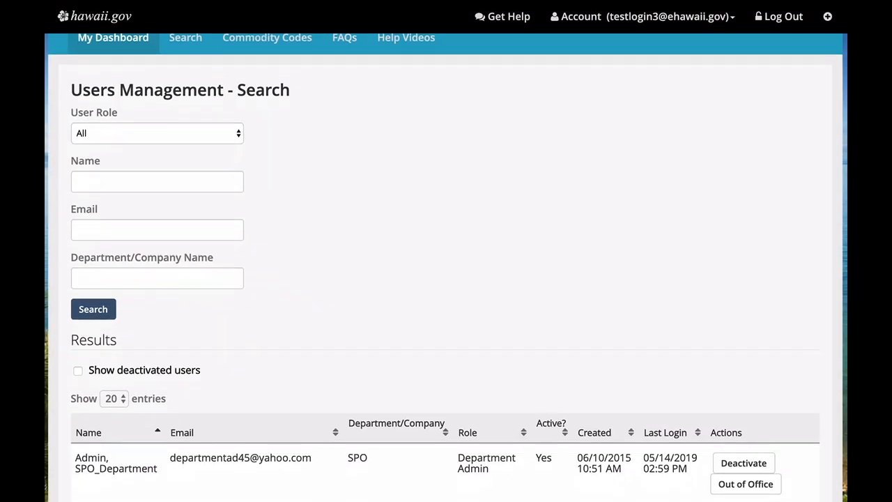
pyautogui.scroll(-1, 446, 267)
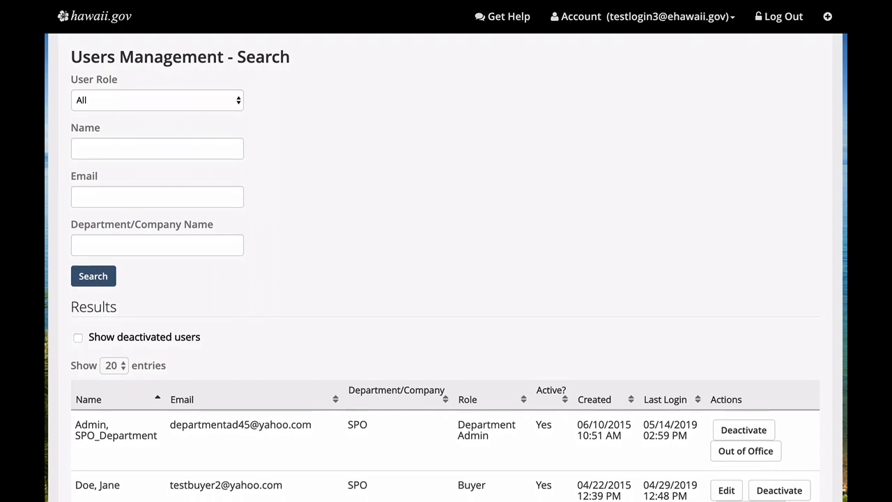
pyautogui.click(108, 104)
pyautogui.click(108, 112)
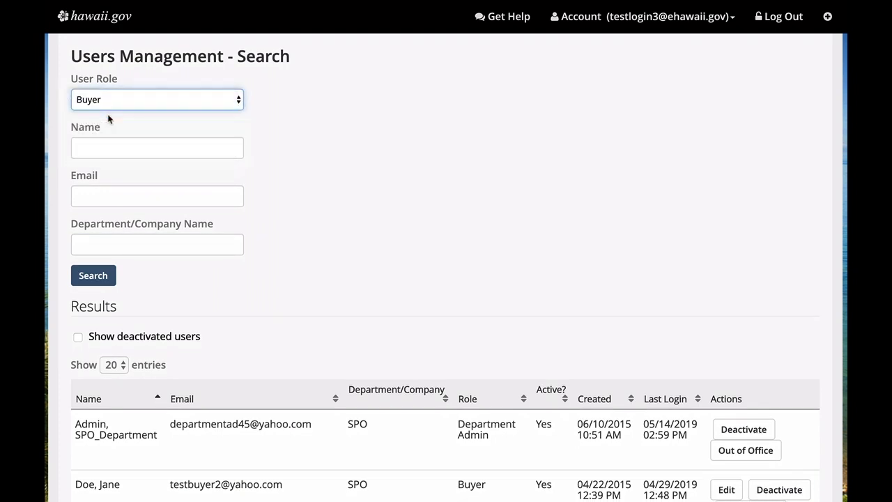
pyautogui.click(94, 149)
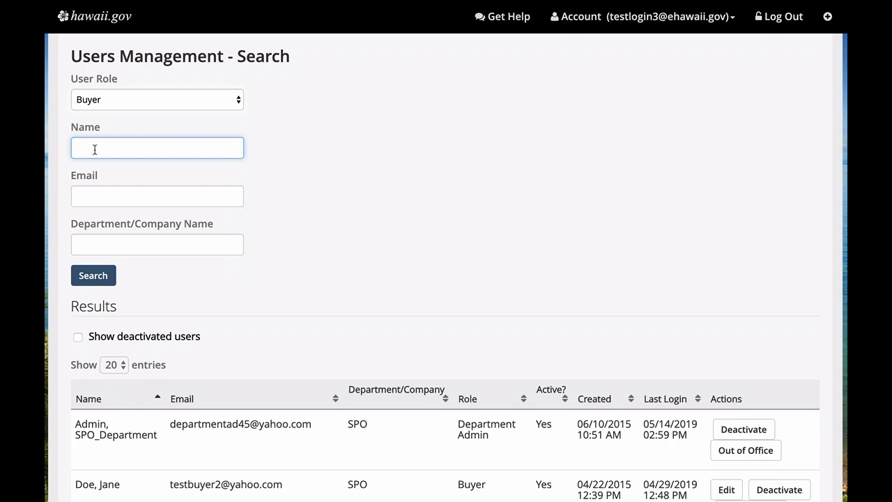
pyautogui.write('Johnson')
pyautogui.click(94, 275)
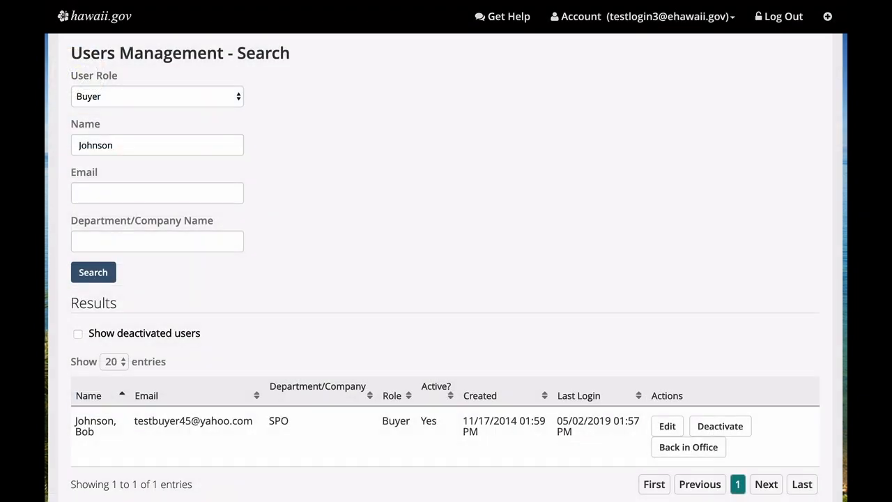
pyautogui.click(682, 448)
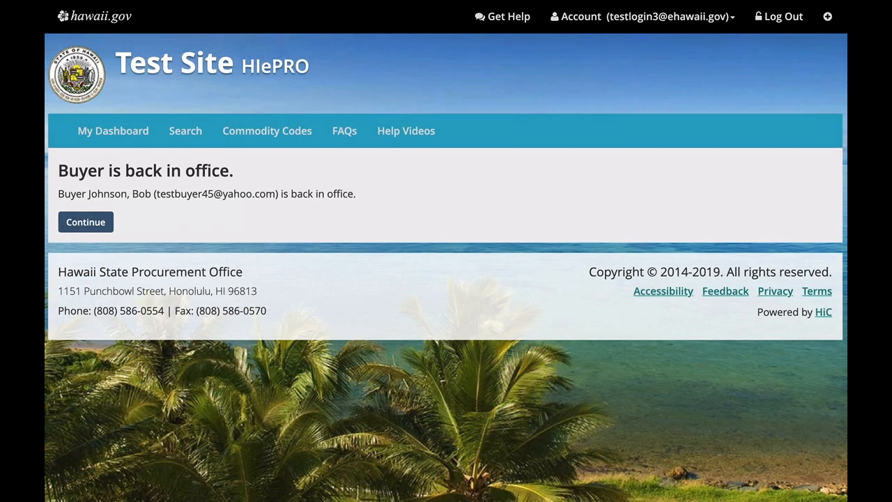
pyautogui.click(84, 223)
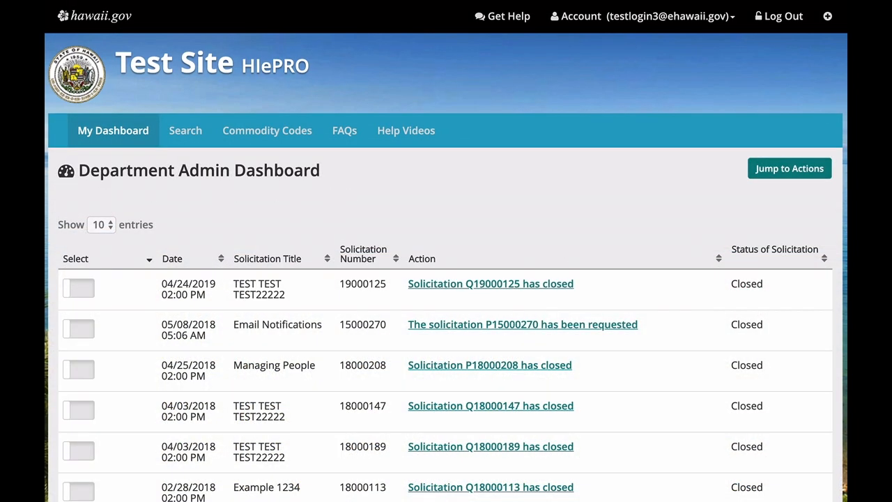